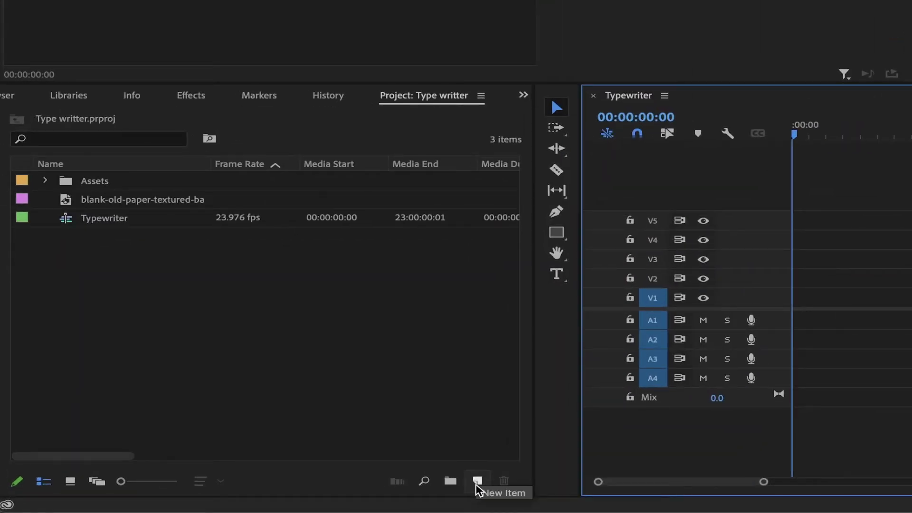
Create a white color matte named White and lay it on track V1 from the sequence start, extended to about 00:00:07:17.
left_click(477, 483)
left_click(518, 444)
left_click(764, 187)
left_click(483, 169)
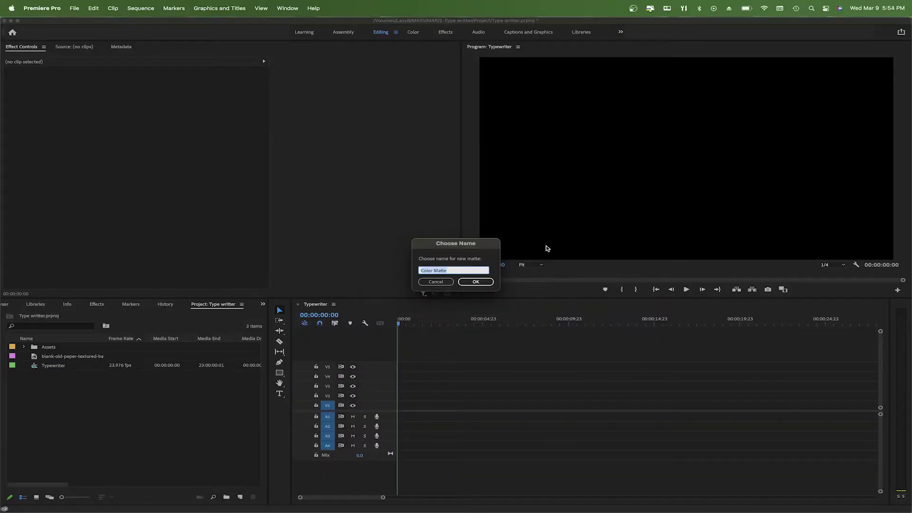
type("White")
left_click(476, 282)
left_click_drag(284, 374, 418, 405)
left_click_drag(478, 405, 529, 405)
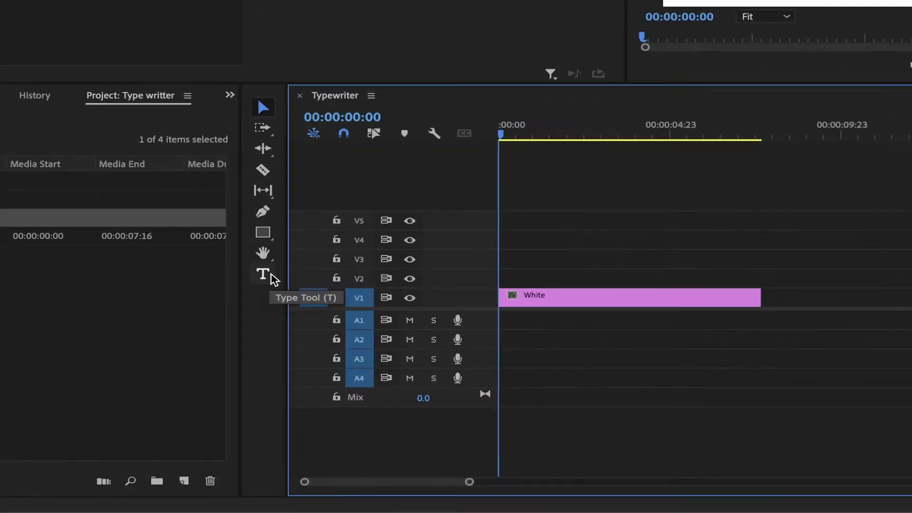
Add a new text layer above the white matte and expand its text properties, hiding and showing V1 to check the text.
key("super+t")
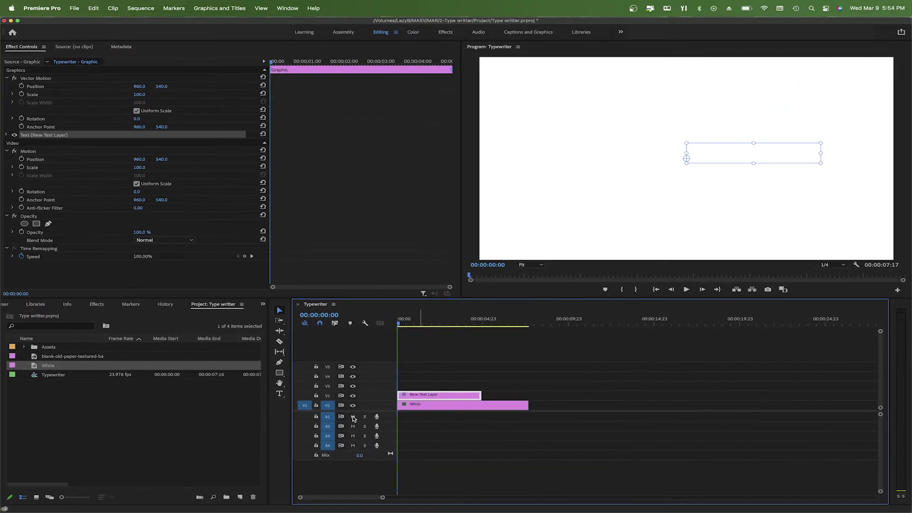
left_click(353, 406)
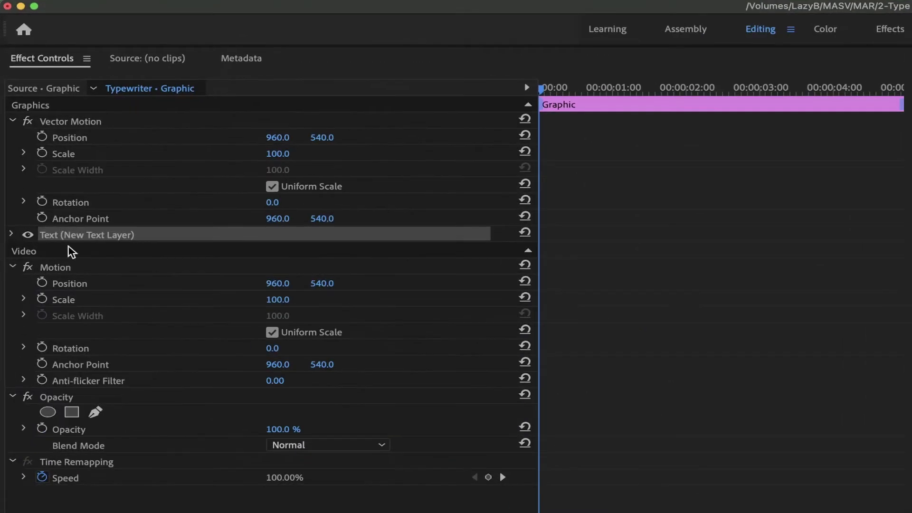
left_click(7, 135)
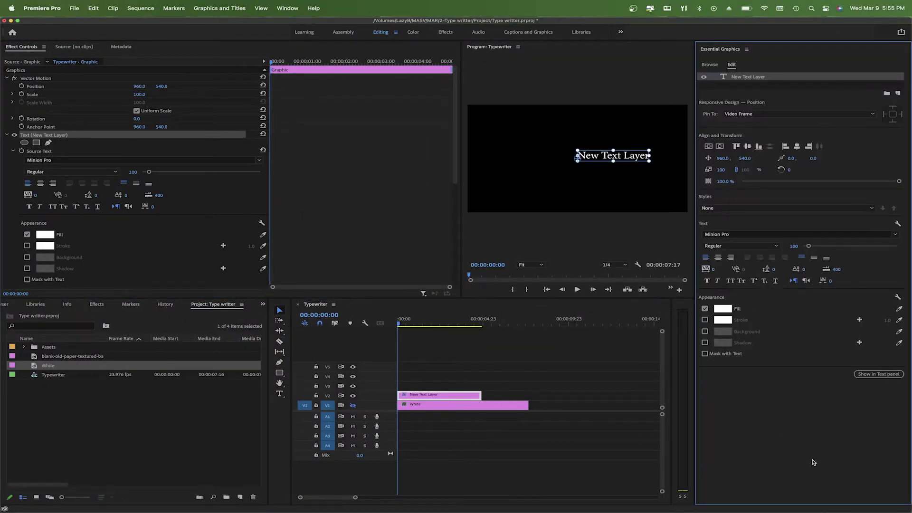
left_click(353, 406)
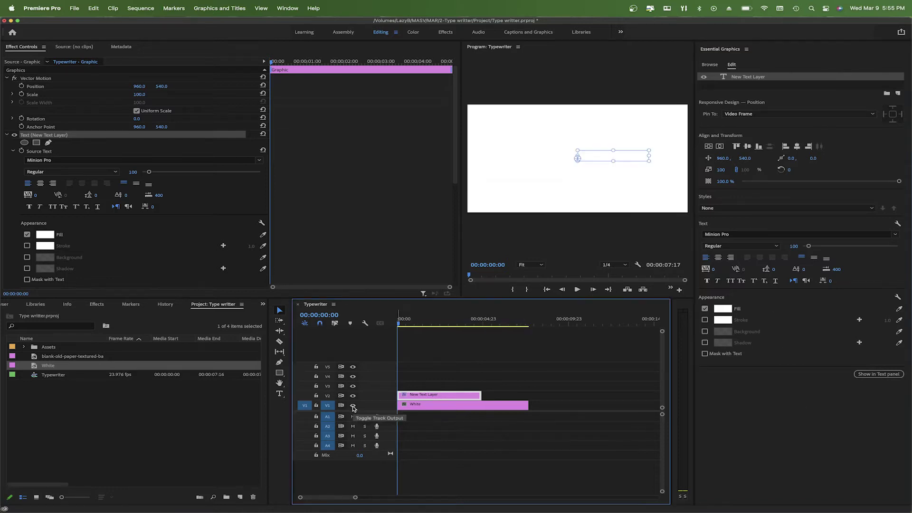
Format the text layer with a black fill, the Arial Narrow font and a size of 159.
left_click(723, 309)
left_click(349, 319)
left_click(546, 212)
double_click(613, 156)
left_click(896, 234)
scroll(817, 267, "up", 15)
left_click(830, 311)
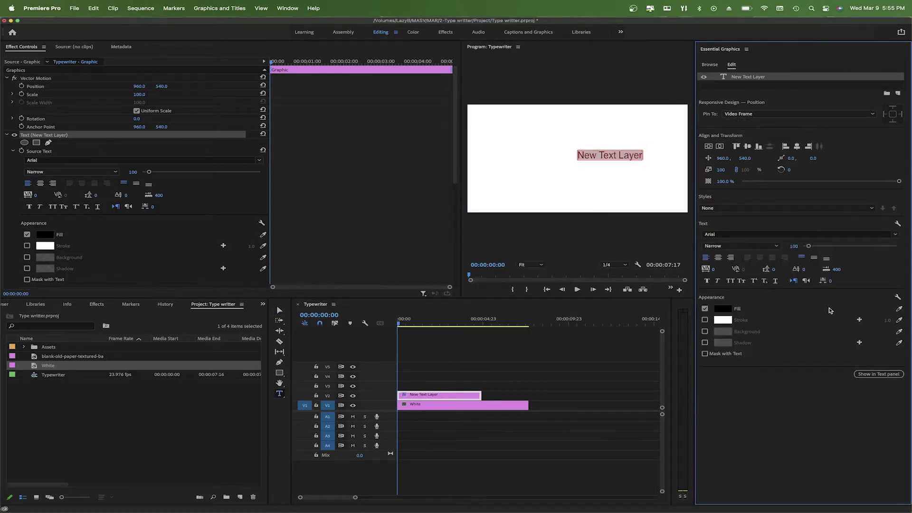
left_click_drag(809, 247, 813, 247)
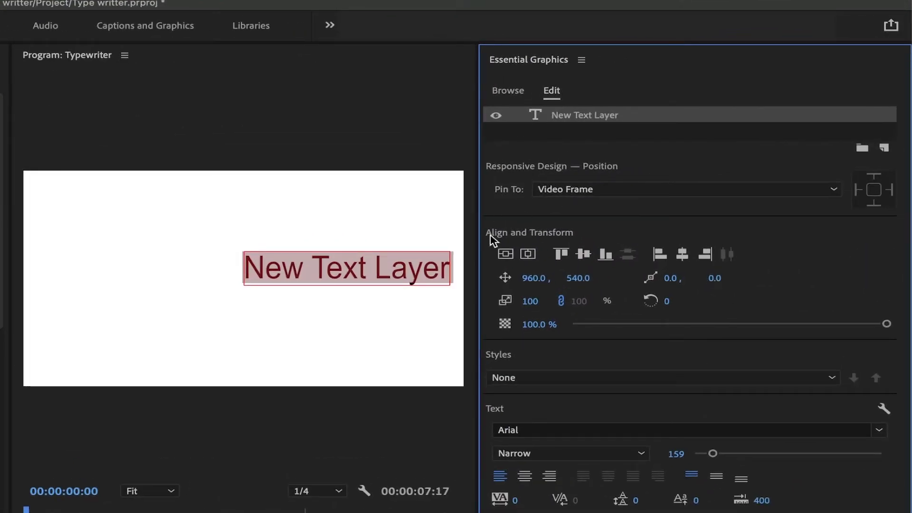
Replace the placeholder text with "Typewriter effect" and center it vertically and horizontally in the frame.
left_click(507, 256)
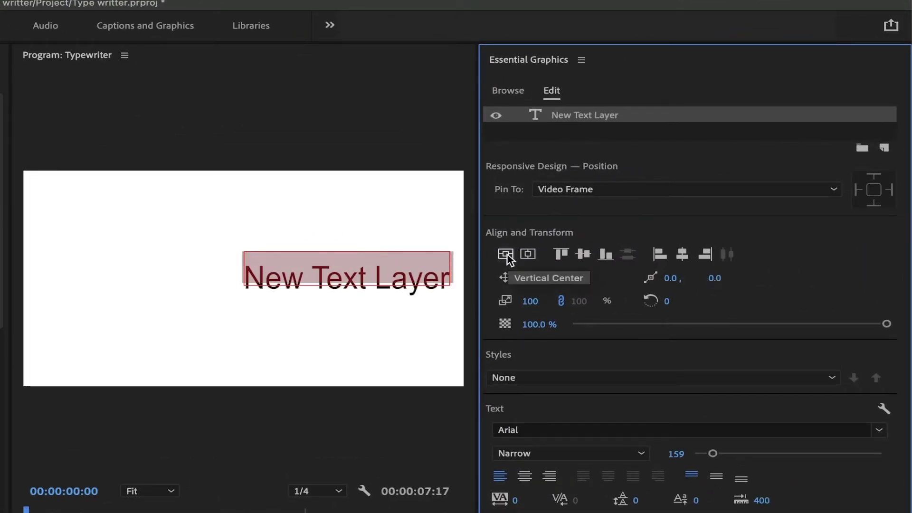
left_click(528, 254)
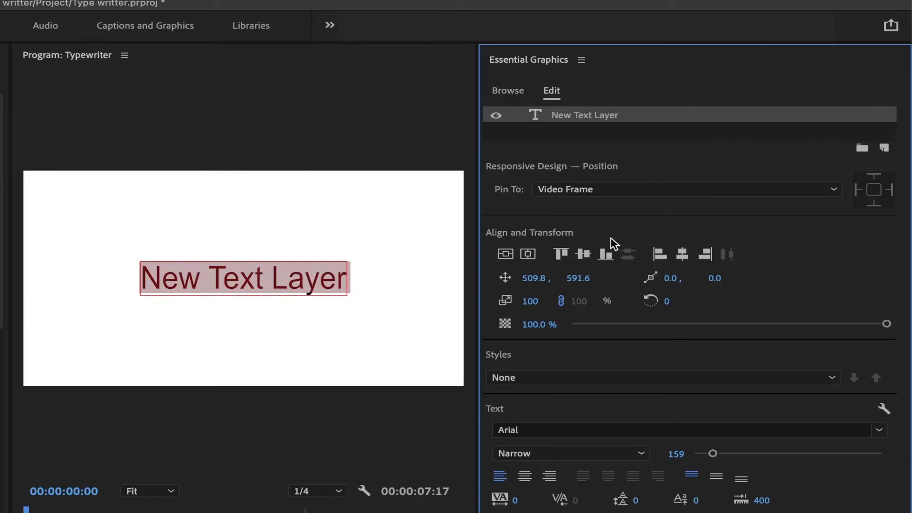
left_click(635, 232)
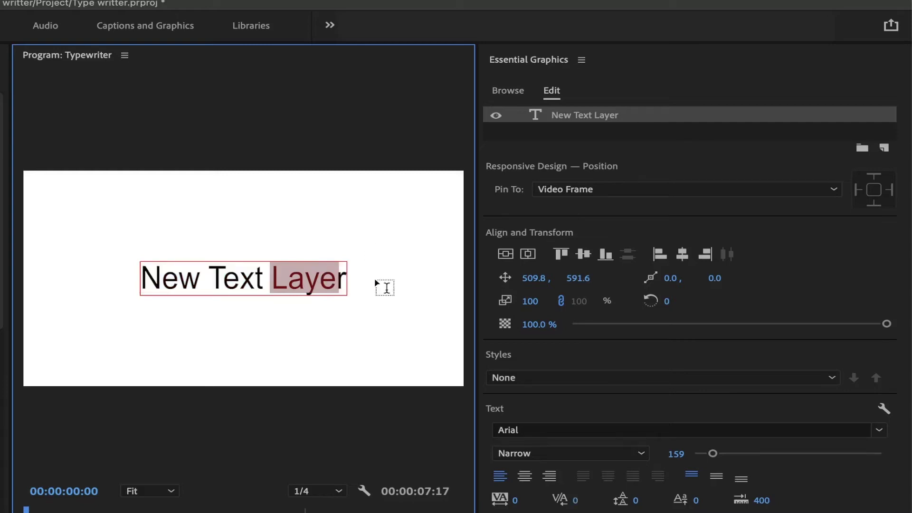
type("Typewriter effect")
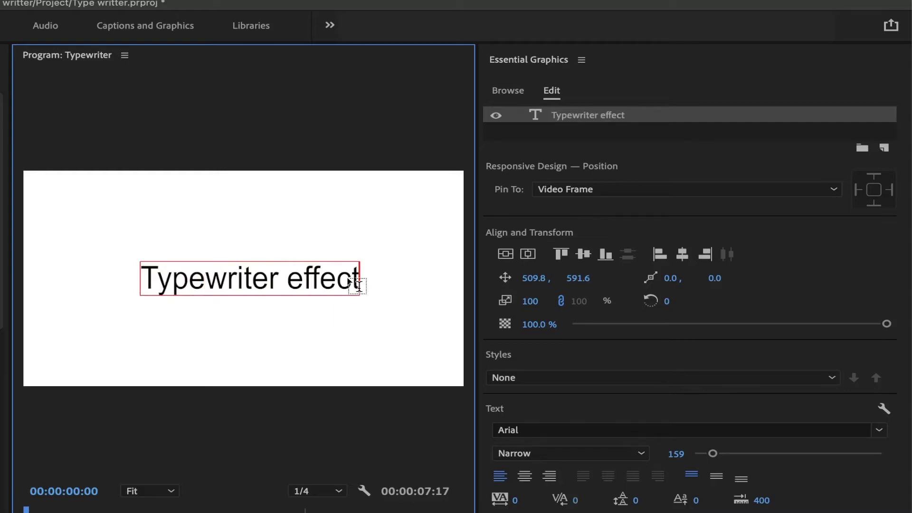
left_click(508, 256)
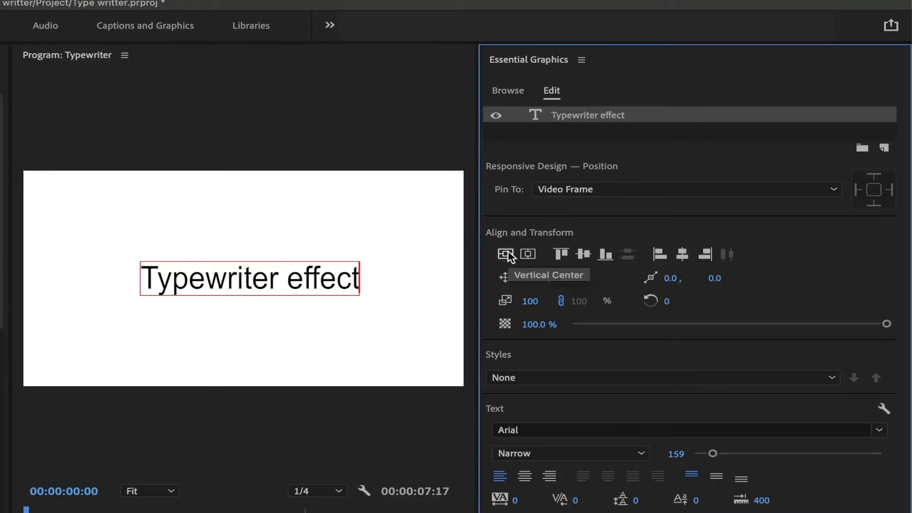
left_click(529, 257)
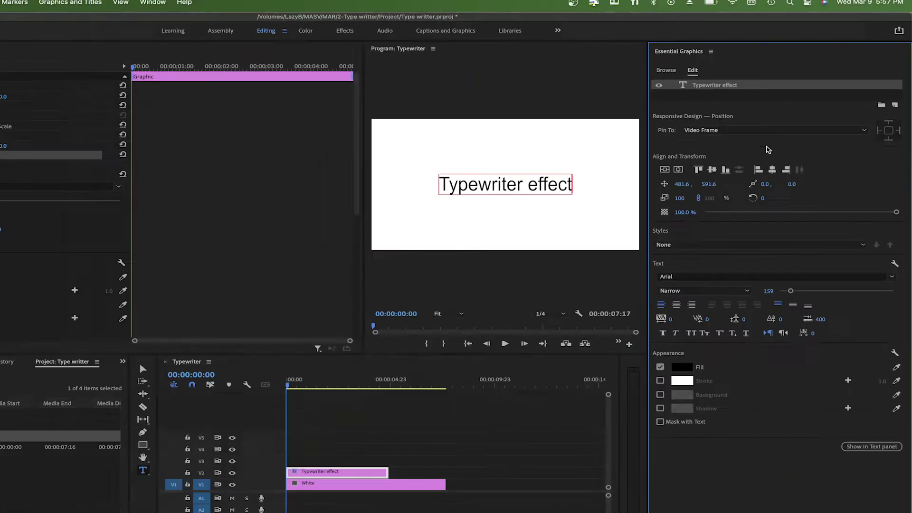
left_click(749, 49)
left_click(765, 66)
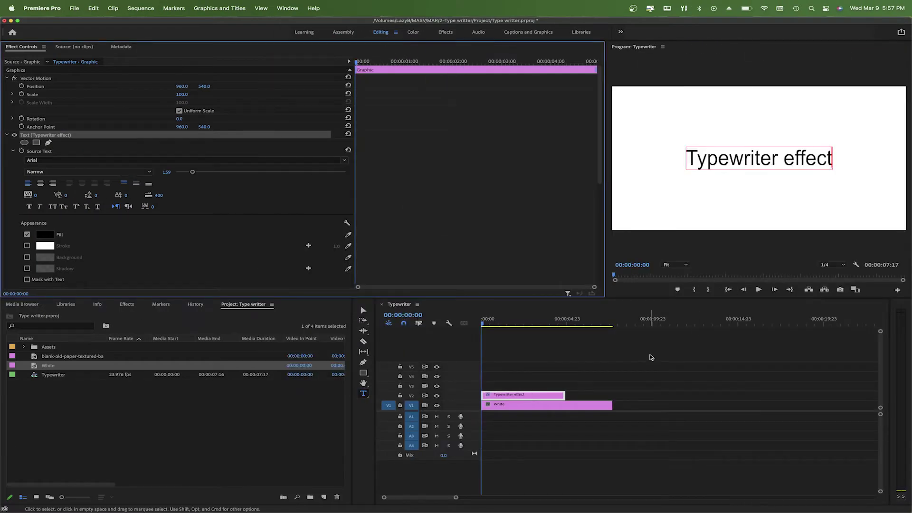
Extend the text clip to the white matte's end and enable Source Text keyframing at about 2 seconds.
left_click_drag(564, 395, 612, 395)
left_click_drag(482, 324, 518, 325)
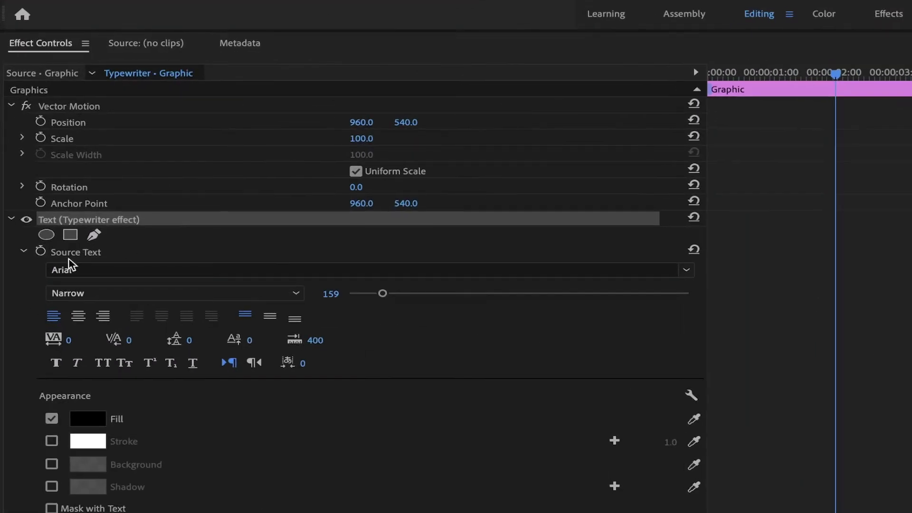
left_click(41, 251)
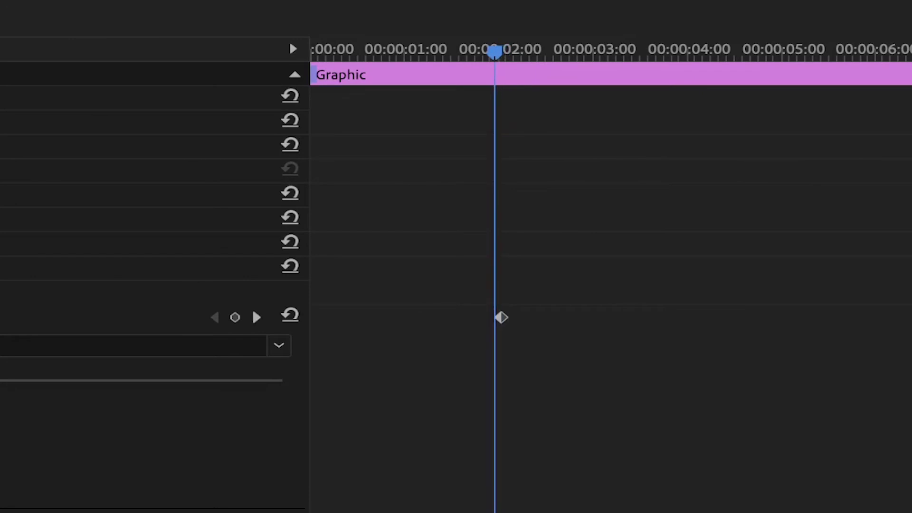
Keyframe the text backwards in time, removing its last letter about every two frames until no text remains.
left_click(821, 217)
key("BackSpace")
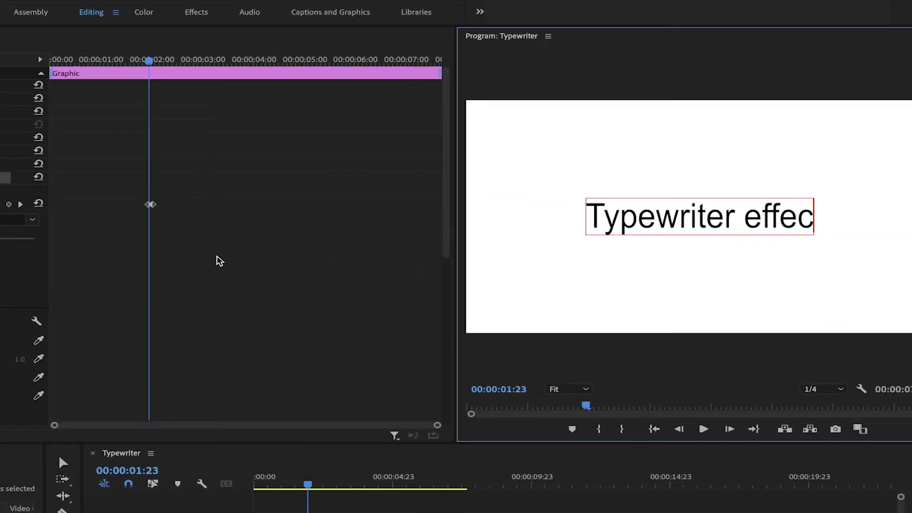
left_click(217, 257)
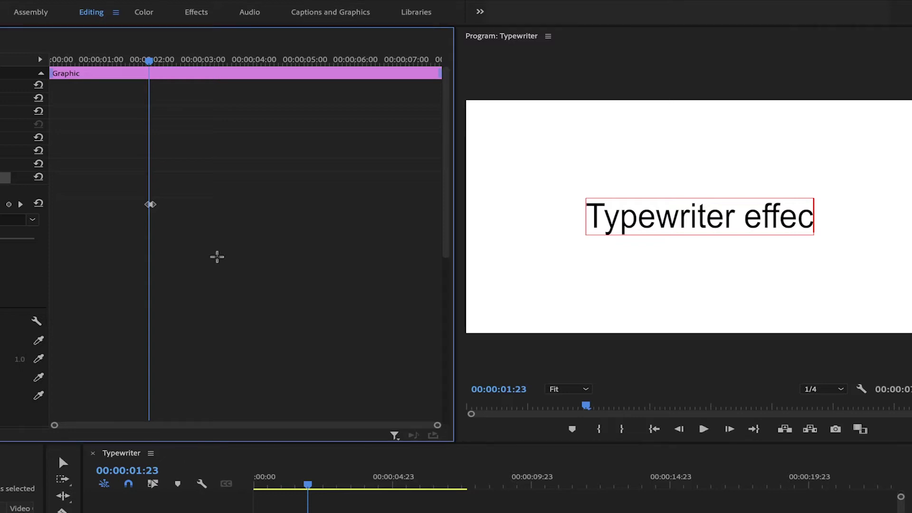
key("Left")
key("Left")
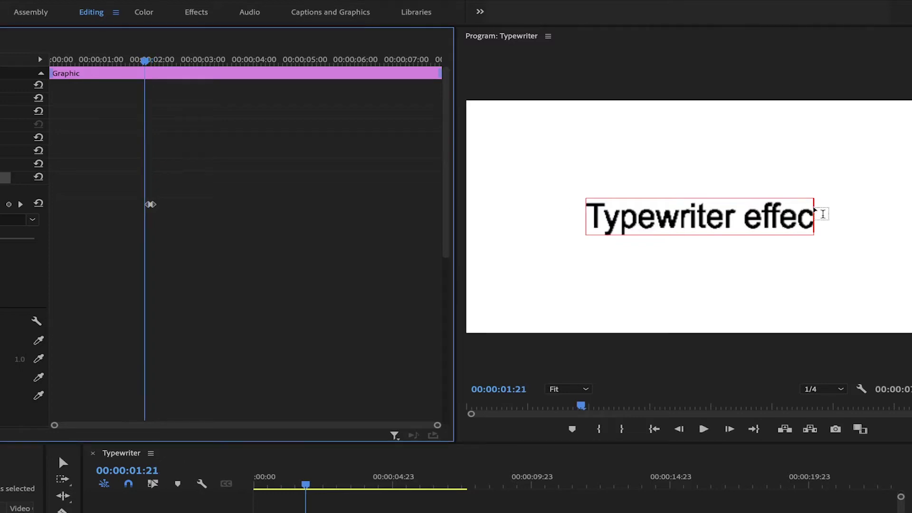
left_click(809, 214)
key("BackSpace")
left_click(226, 293)
key("Left")
key("Left")
key("BackSpace")
key("Left")
key("Left")
key("BackSpace")
key("Left")
key("Left")
key("BackSpace")
key("Left")
key("Left")
key("BackSpace")
key("Left")
key("BackSpace")
key("Left")
key("BackSpace")
key("Left")
key("Left")
key("BackSpace")
key("Left")
key("BackSpace")
key("Left")
key("Left")
key("BackSpace")
key("Left")
key("Left")
key("BackSpace")
key("Left")
key("Left")
key("BackSpace")
key("Left")
key("Left")
key("Left")
key("BackSpace")
key("BackSpace")
key("Left")
key("BackSpace")
key("BackSpace")
key("Left")
key("Left")
Move back before the first letter and play back the typewriter text animation.
left_click(248, 255)
key("Left")
key("Left")
key("Left")
key("Left")
key("space")
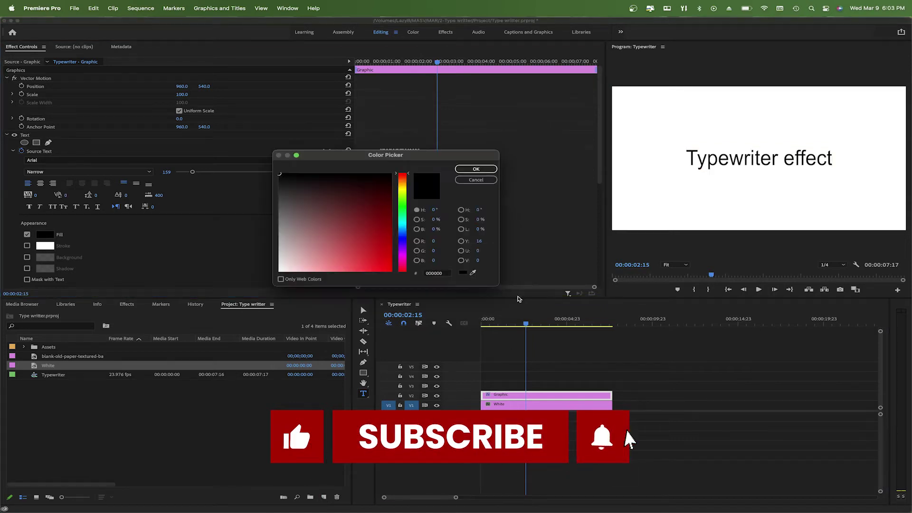
Create a black color matte named Black and place it on track V3 above the text clip.
left_click(476, 168)
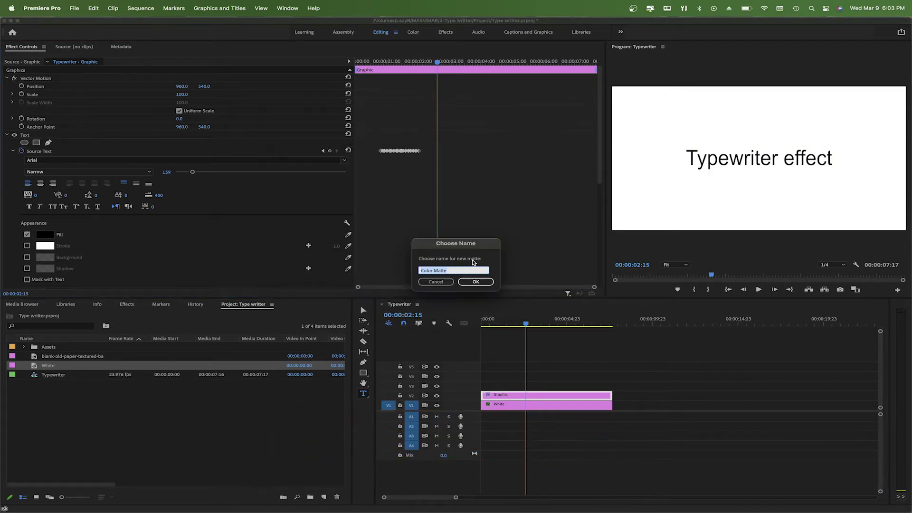
type("Black")
left_click(477, 282)
left_click_drag(36, 359, 560, 390)
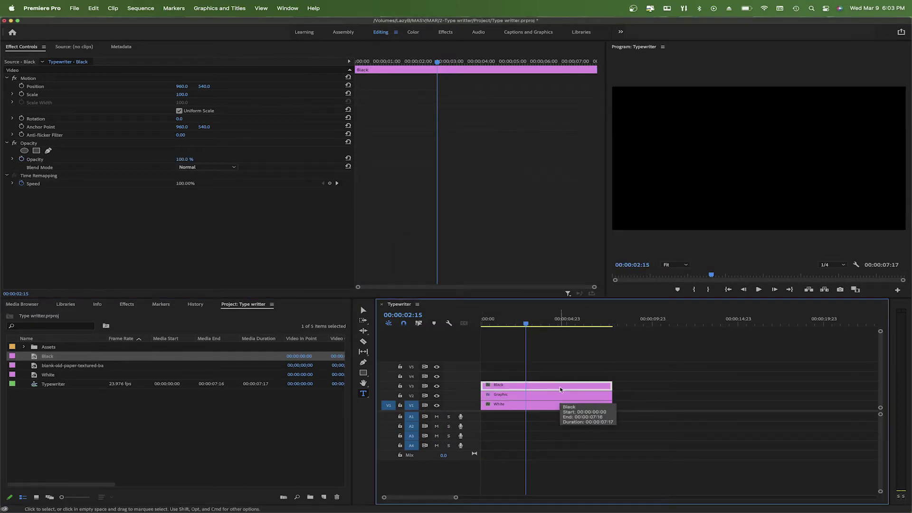
Shape the Black matte into a cursor with non-uniform scaling: scale width 0.5, scale height 14 and position 950, 536.
left_click(179, 111)
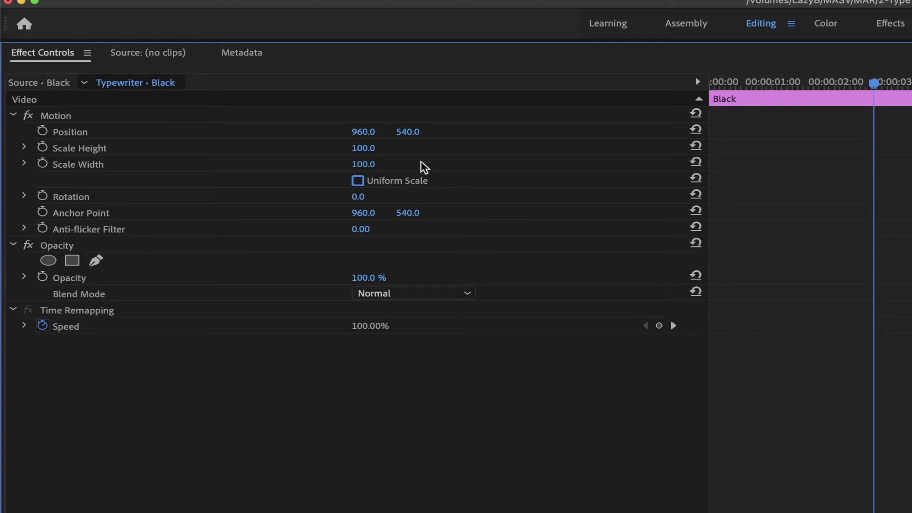
left_click_drag(359, 164, 366, 168)
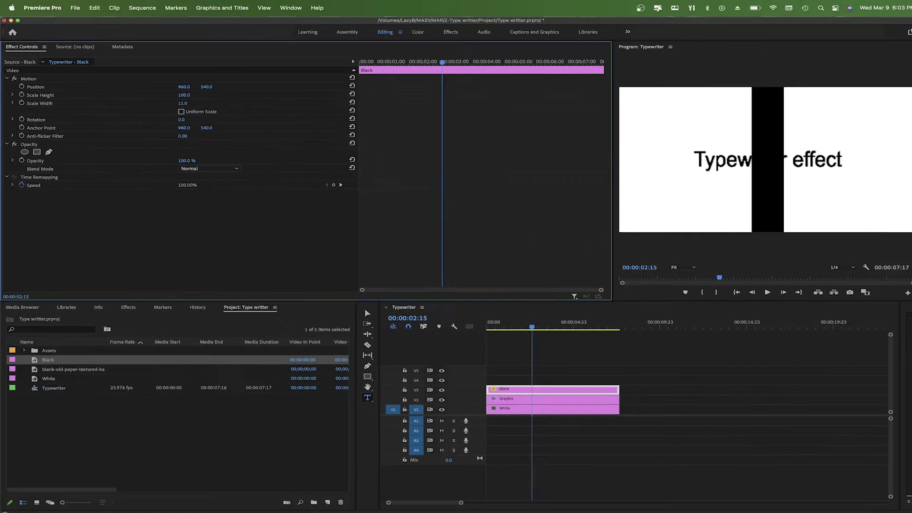
left_click(182, 102)
type("0.5")
key("Return")
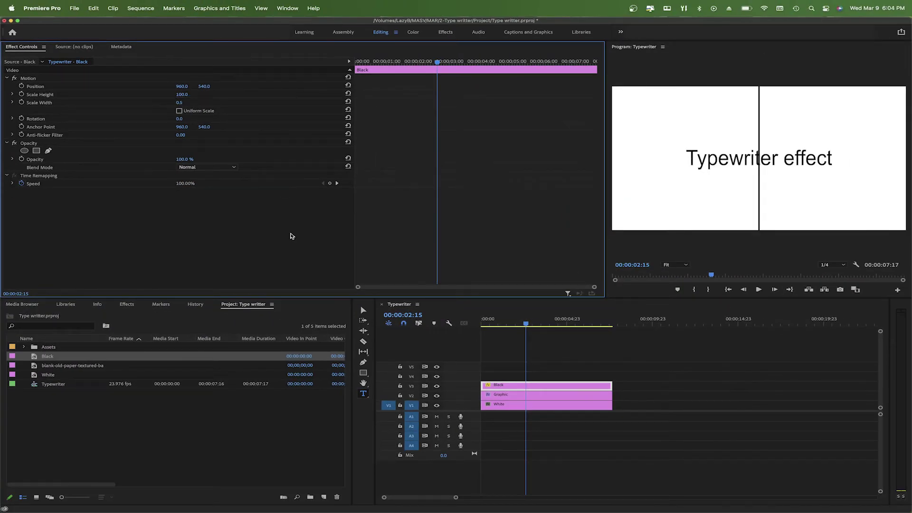
left_click_drag(180, 95, 202, 86)
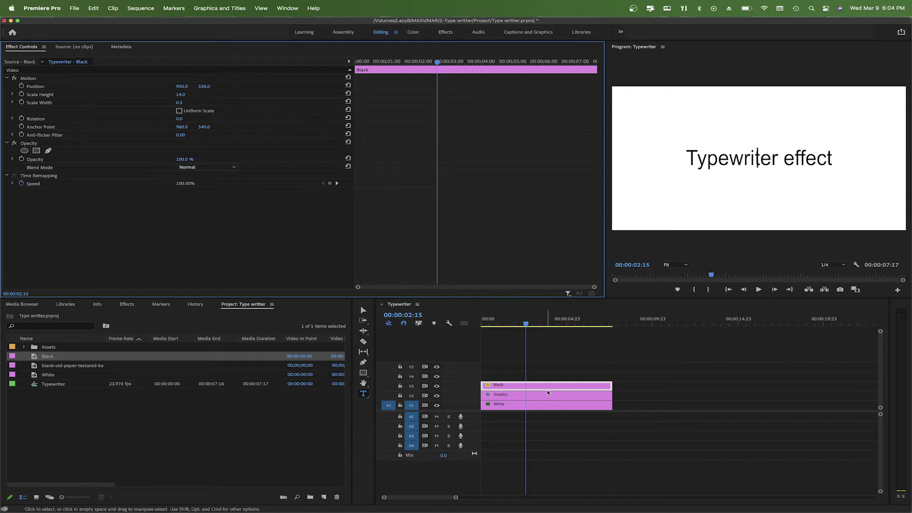
At the text's last keyframe, 00:00:02:01, place the cursor after the final letter at 1457, 536 and enable Position keyframing.
left_click(526, 399)
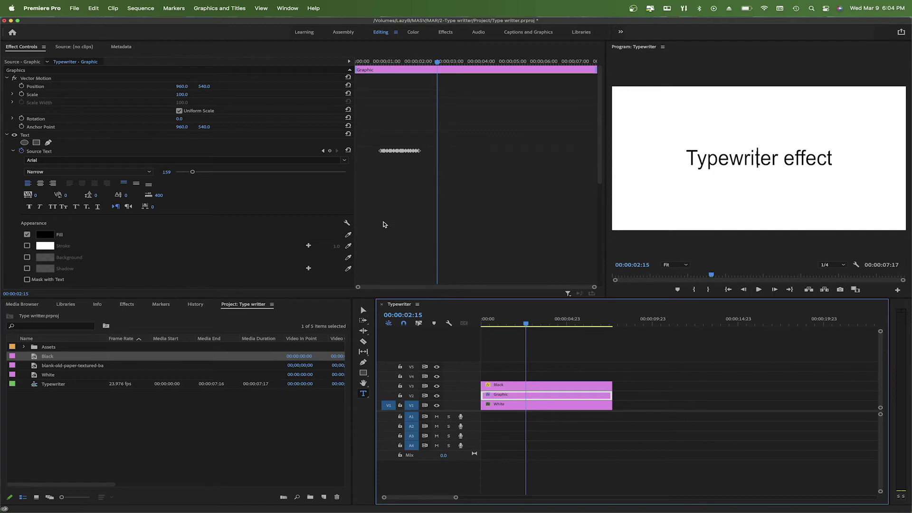
left_click(323, 151)
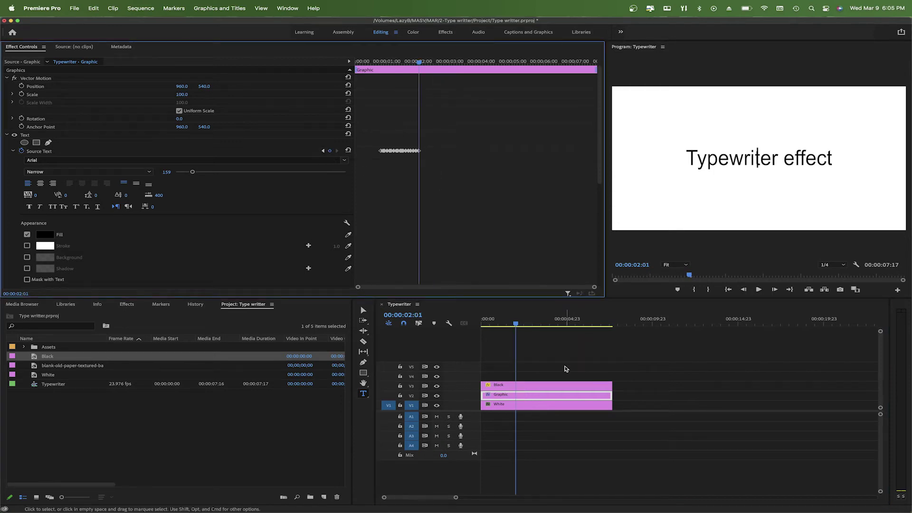
left_click(546, 385)
left_click_drag(181, 86, 371, 86)
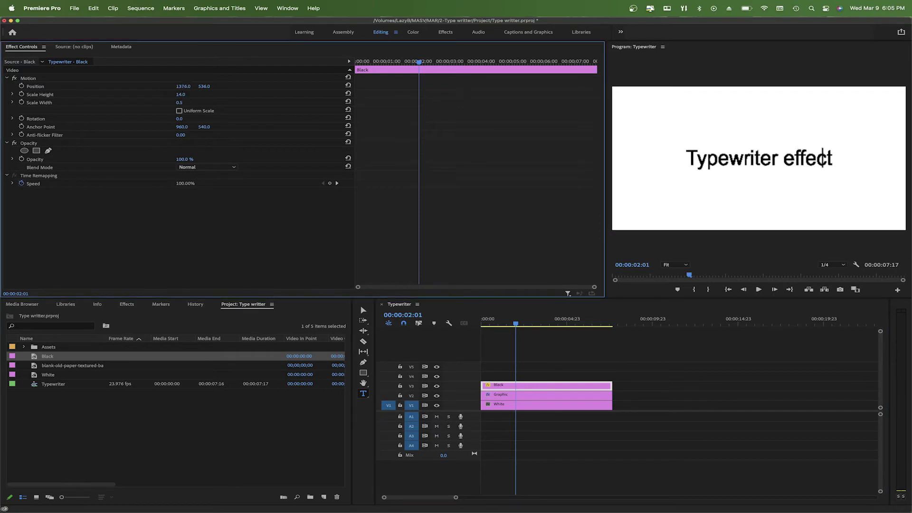
left_click_drag(197, 86, 204, 93)
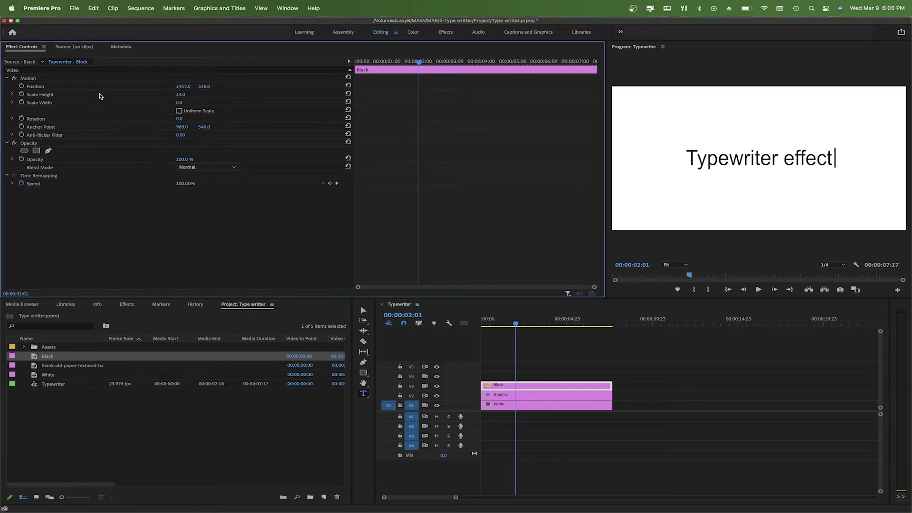
left_click(21, 86)
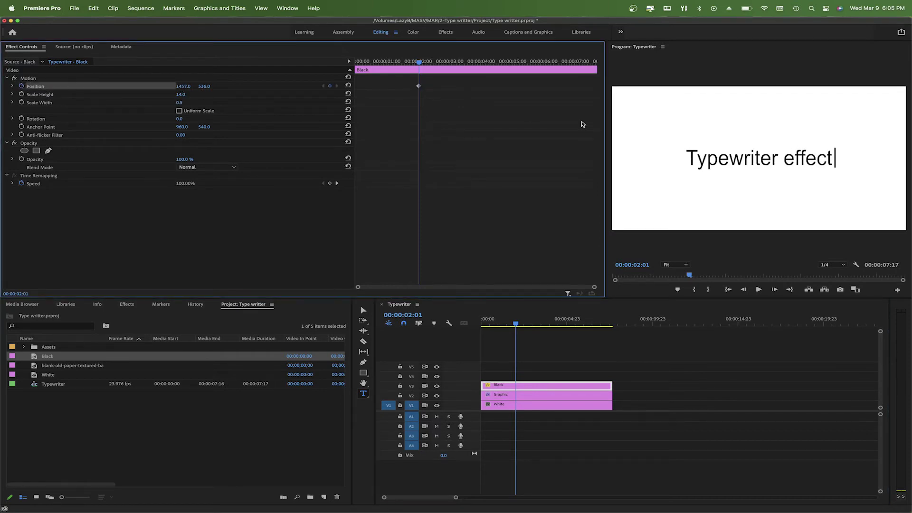
At the first letter, keyframe the Black cursor's position at 467, 536 before the T, and shift that keyframe to 00:00:00:21.
left_click(577, 395)
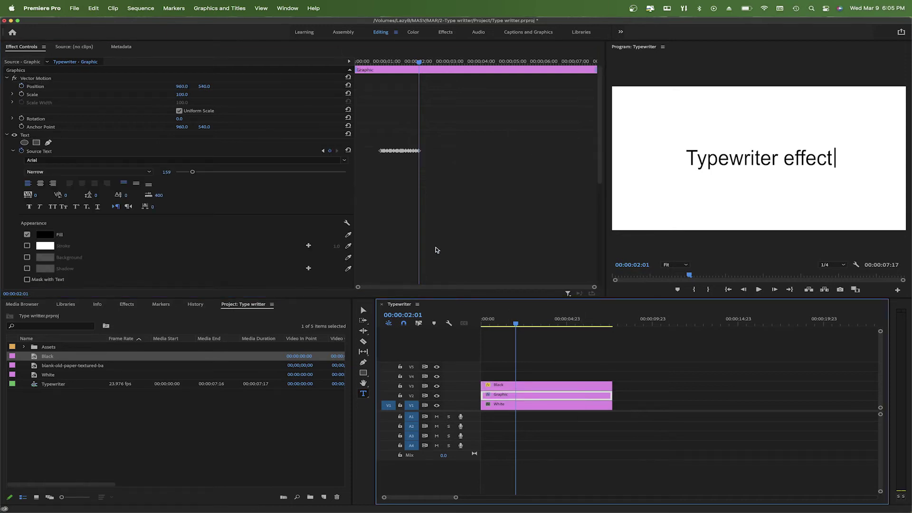
left_click(380, 61)
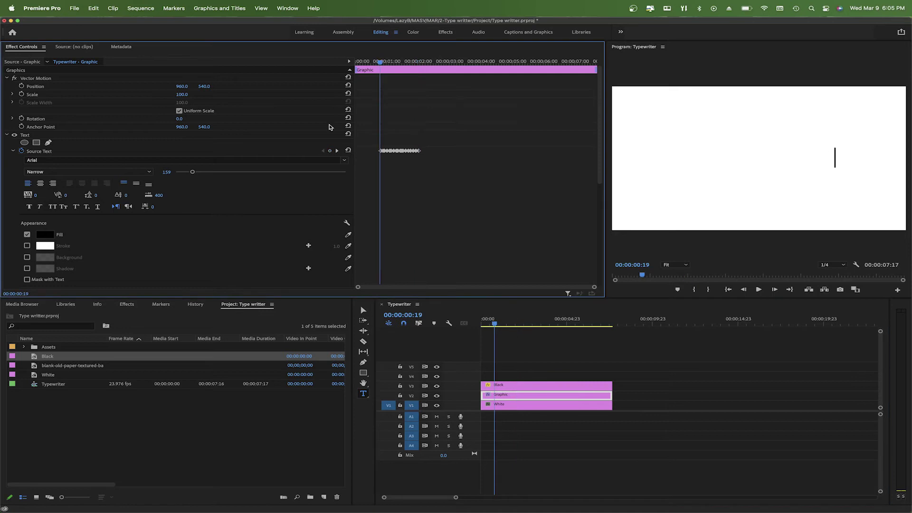
left_click(338, 151)
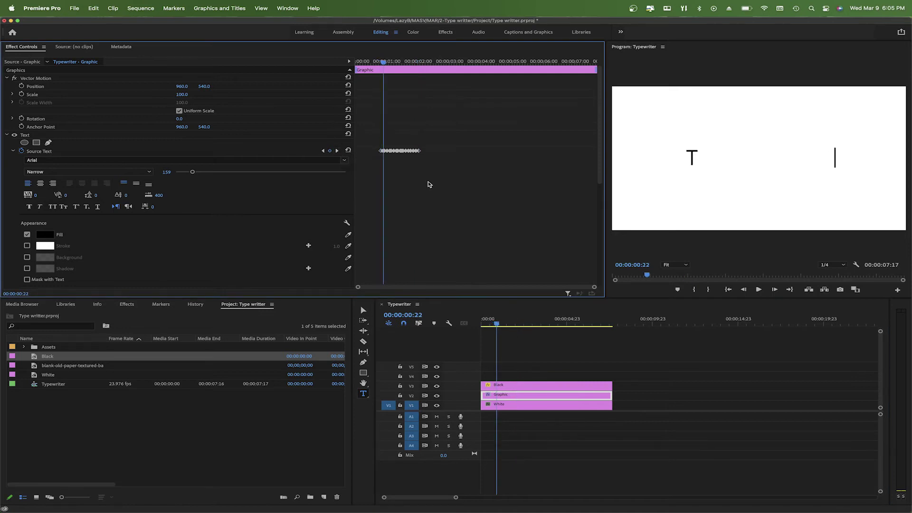
left_click(507, 386)
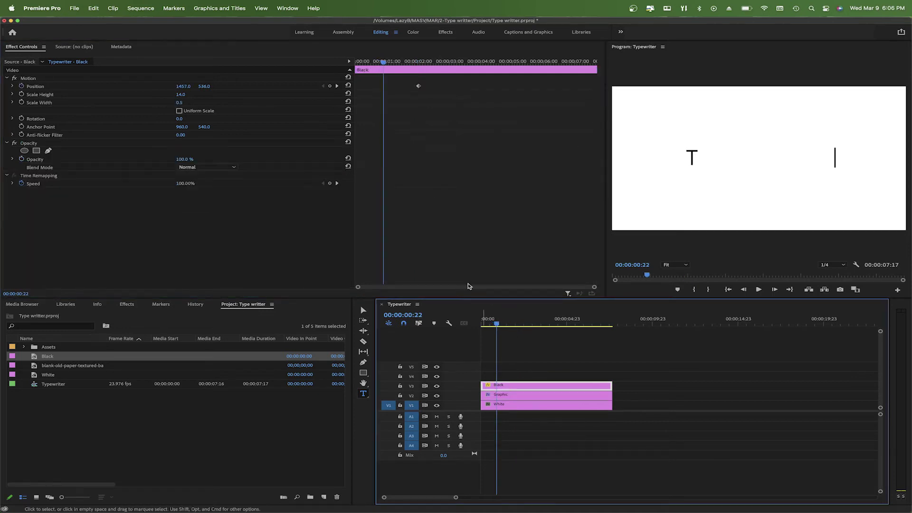
left_click_drag(185, 87, 71, 87)
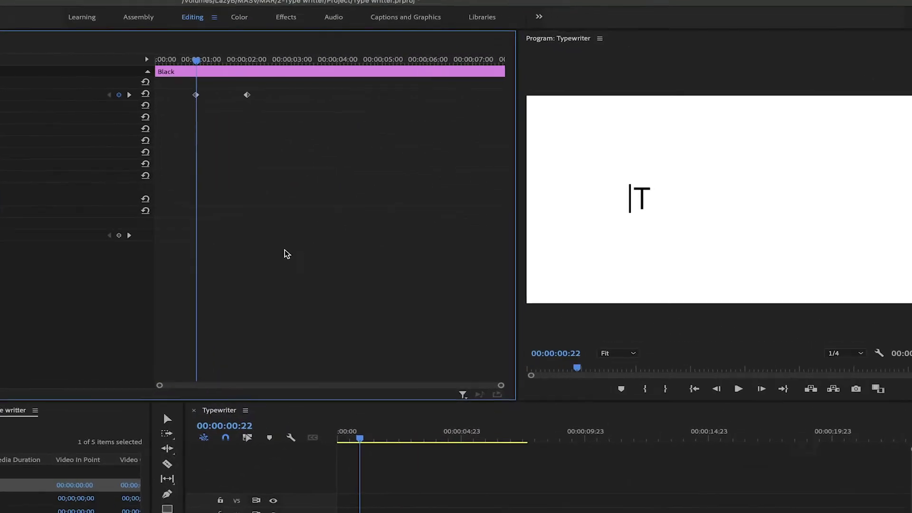
key("Left")
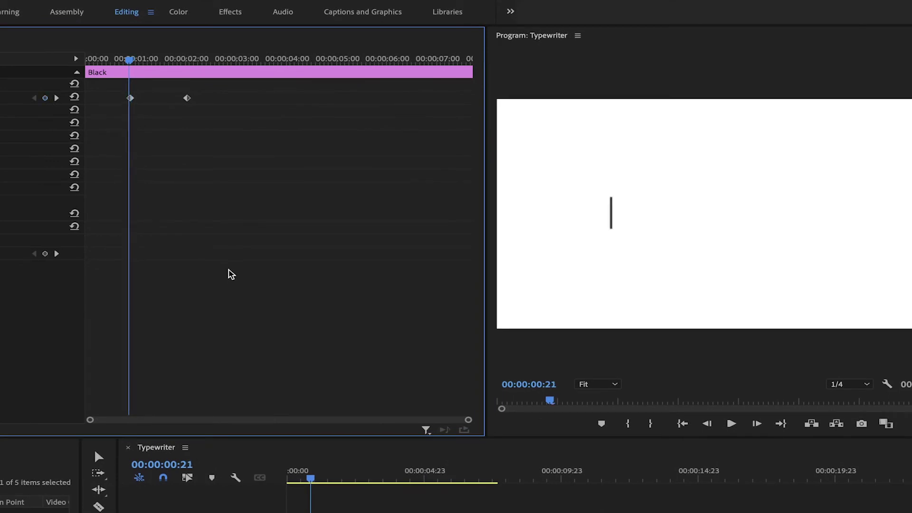
left_click_drag(130, 99, 128, 100)
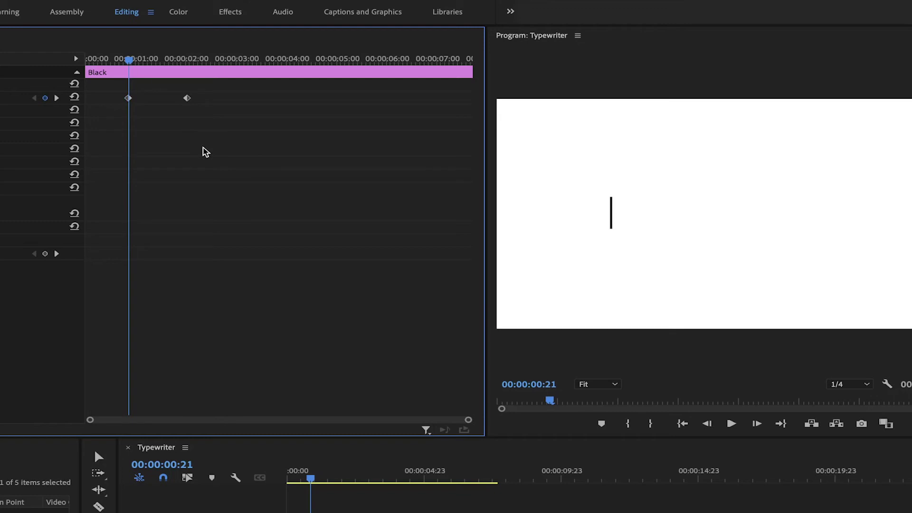
Keyframe the cursor's position letter by letter so it sits after each newly typed character, through the final keyframe at 00:00:02:01.
key("Right")
key("Right")
key("Right")
key("Right")
key("Right")
key("Right")
type("w")
key("Right")
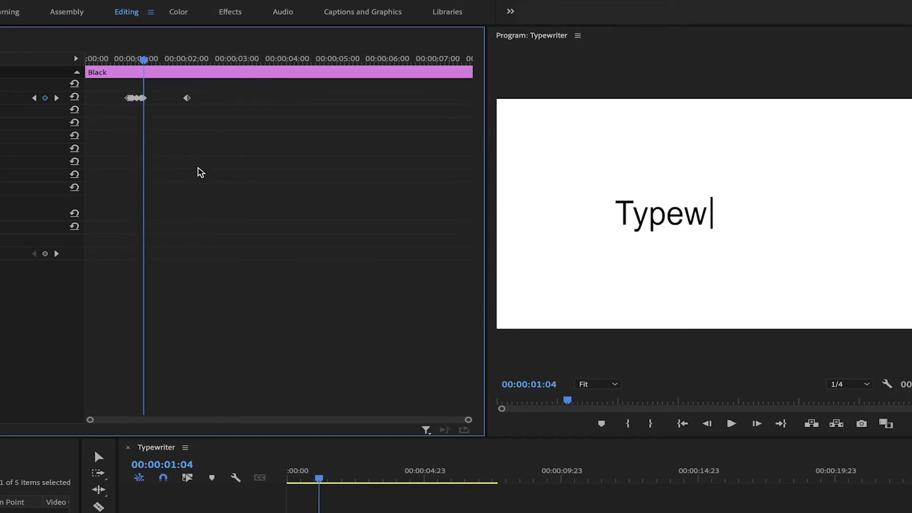
key("Right")
key("Right")
type("r")
key("Right")
key("Right")
key("Right")
key("Right")
key("Right")
key("Right")
key("Right")
key("Right")
key("Right")
key("Right")
key("Right")
key("Right")
key("Right")
key("Right")
key("Right")
key("Right")
key("Right")
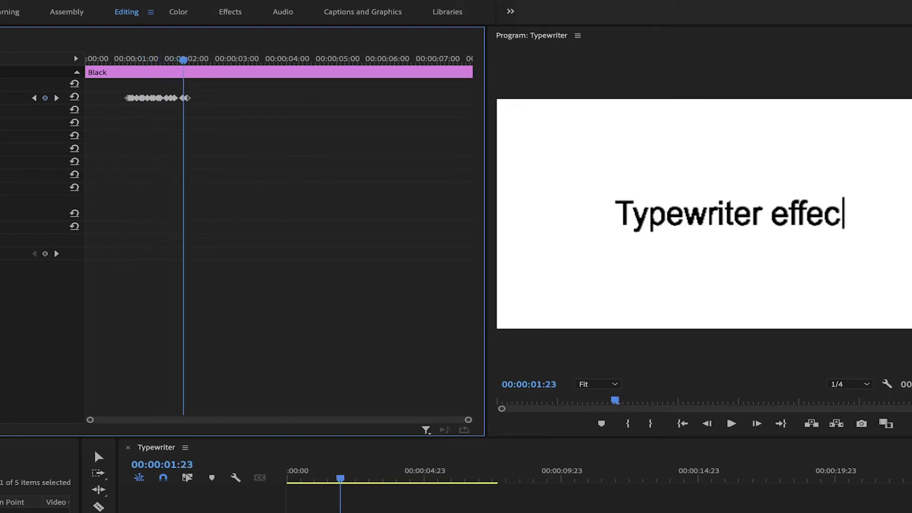
key("Right")
key("Right")
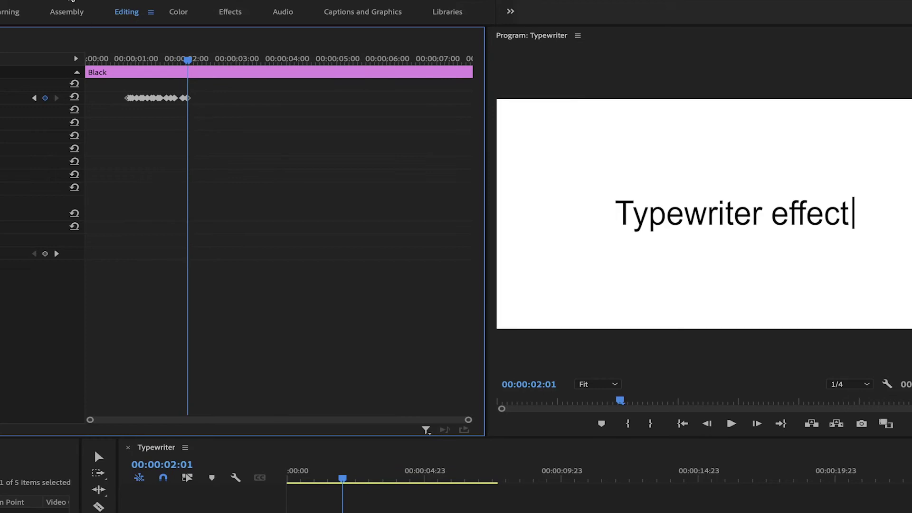
At 00:00:00:00, enable Opacity keyframing on the Black cursor and set its opacity to 0%.
left_click_drag(123, 65, 41, 63)
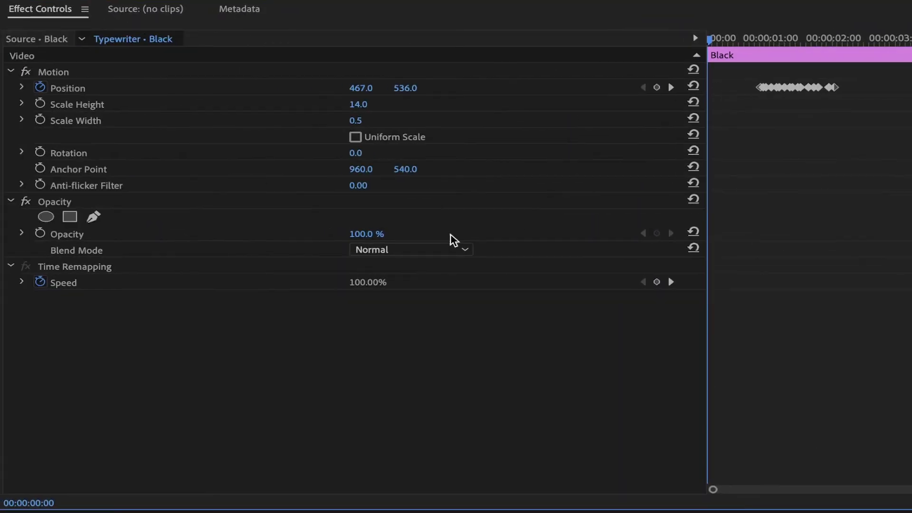
left_click(40, 233)
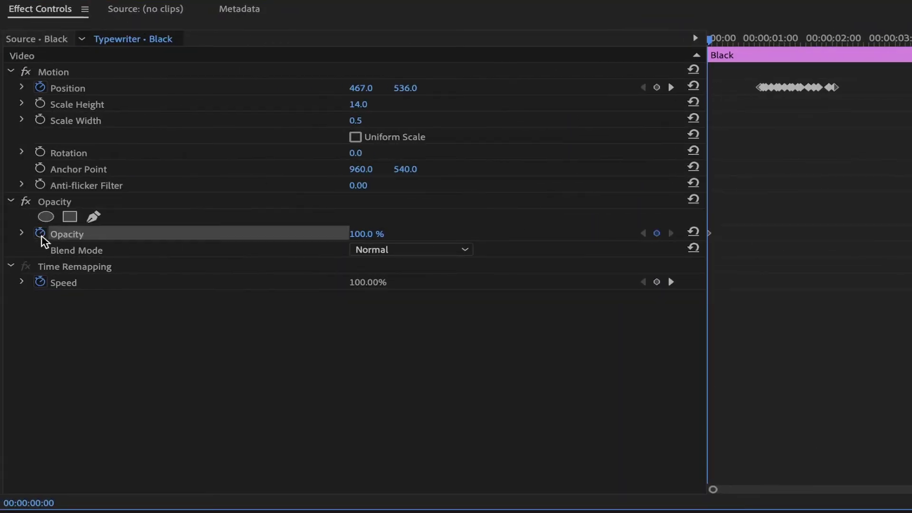
scroll(766, 322, "up", 5)
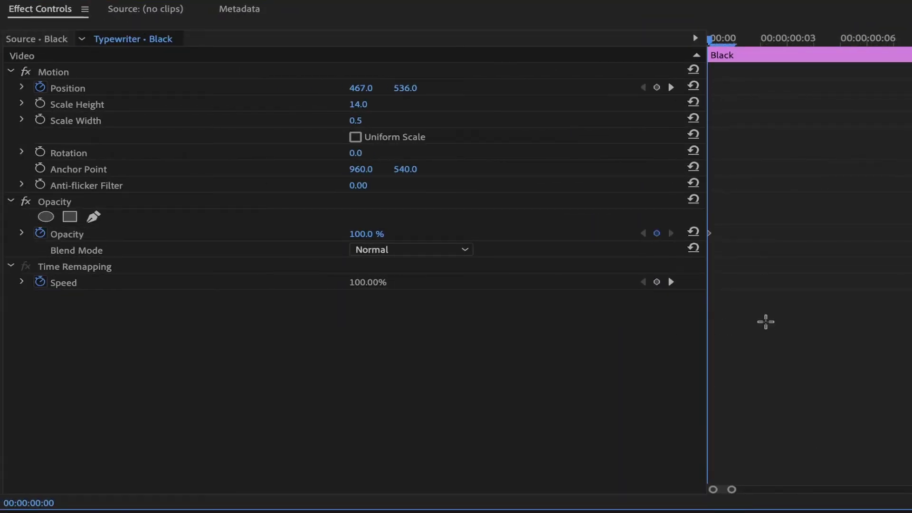
left_click(363, 234)
type("0")
key("Return")
Advance four frames to 00:00:00:04 and set the cursor's opacity to 100%.
key("Right")
key("Right")
key("Right")
key("Right")
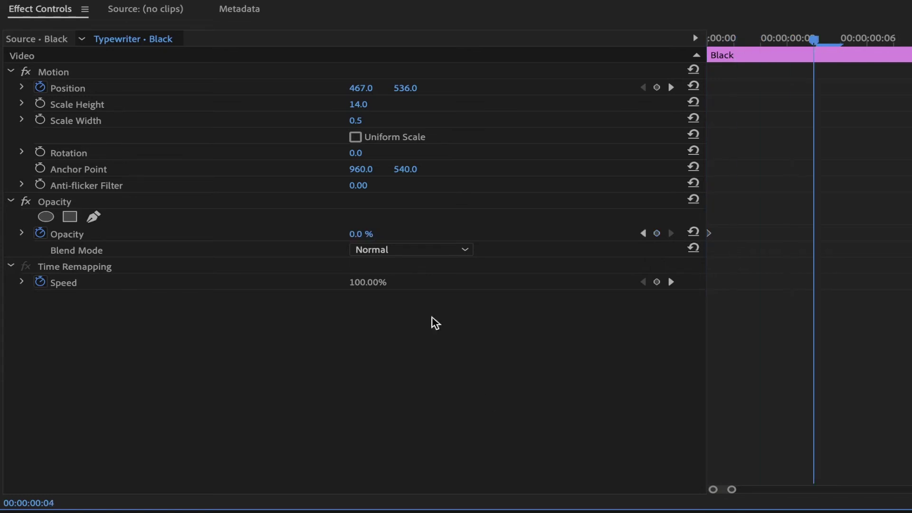
left_click(369, 233)
type("10")
key("Return")
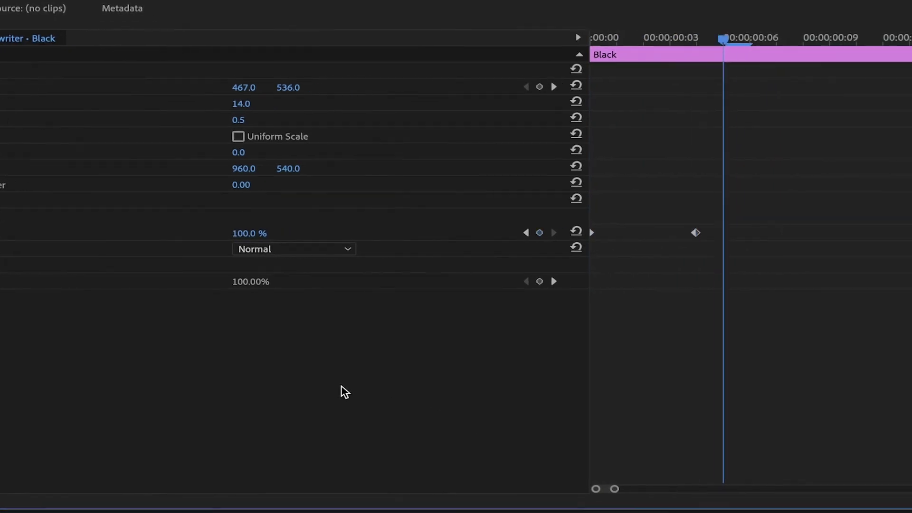
Add another 100% opacity keyframe to the cursor four frames further on, at 00:00:00:08.
key("Right")
key("Right")
key("Right")
key("Right")
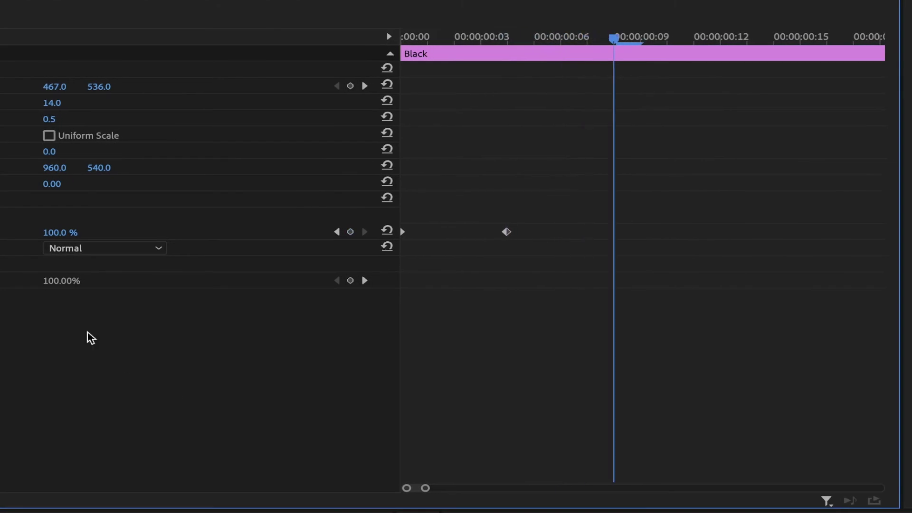
left_click(350, 233)
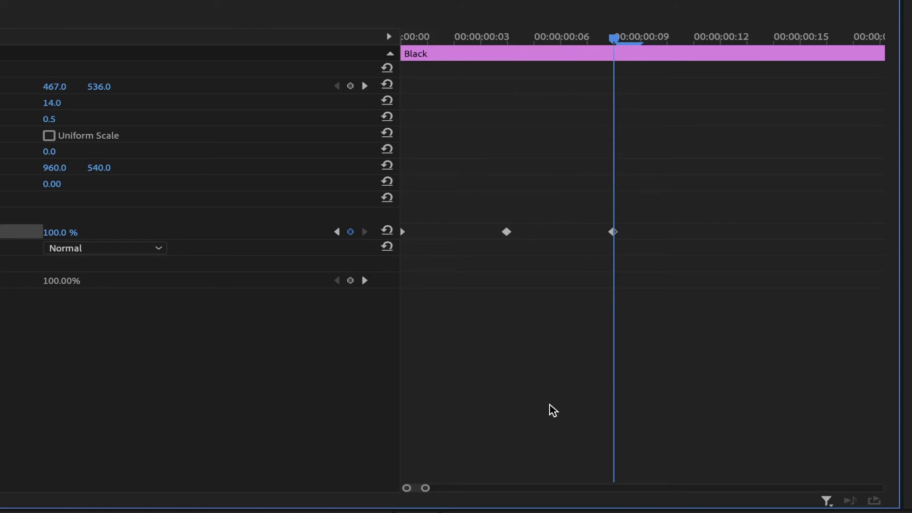
Copy the cursor's opacity keyframes and paste them repeatedly along the whole Black clip, and play back the blinking from the start.
left_click_drag(674, 336, 409, 182)
key("Right")
key("Right")
key("Right")
key("Right")
key("ctrl+v")
key("minus")
double_click(365, 232)
key("Right")
key("Right")
key("Right")
key("Right")
key("ctrl+v")
key("minus")
left_click_drag(719, 331, 408, 190)
left_click(613, 39)
key("Right")
key("Right")
key("Right")
key("Right")
key("super+v")
left_click(580, 39)
key("super+v")
left_click(772, 39)
key("super+v")
key("Home")
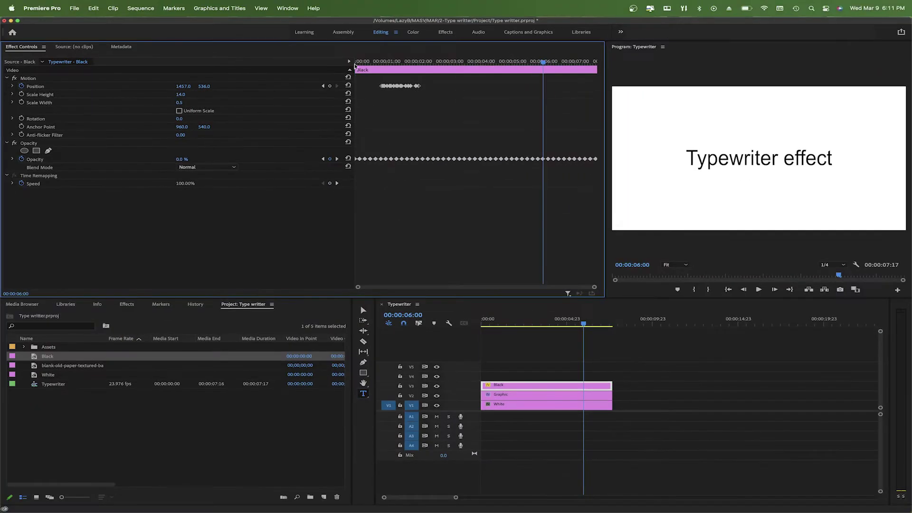
key("space")
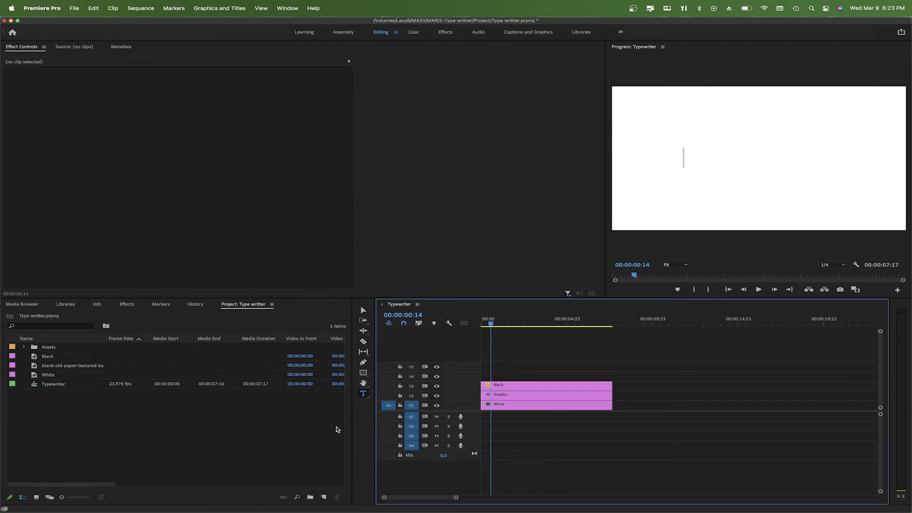
Import Keyboardtyping.wav, place it on track A1 under the typing animation, and play the sequence from the start.
double_click(337, 430)
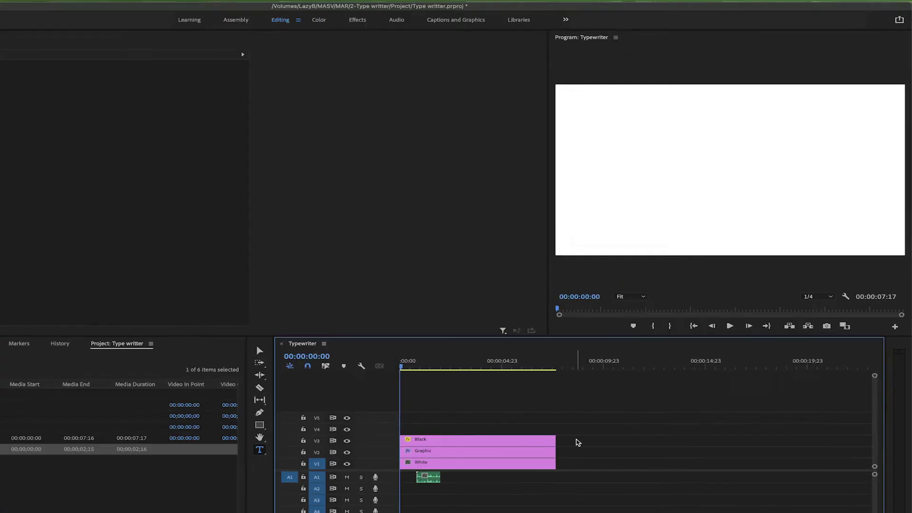
key("space")
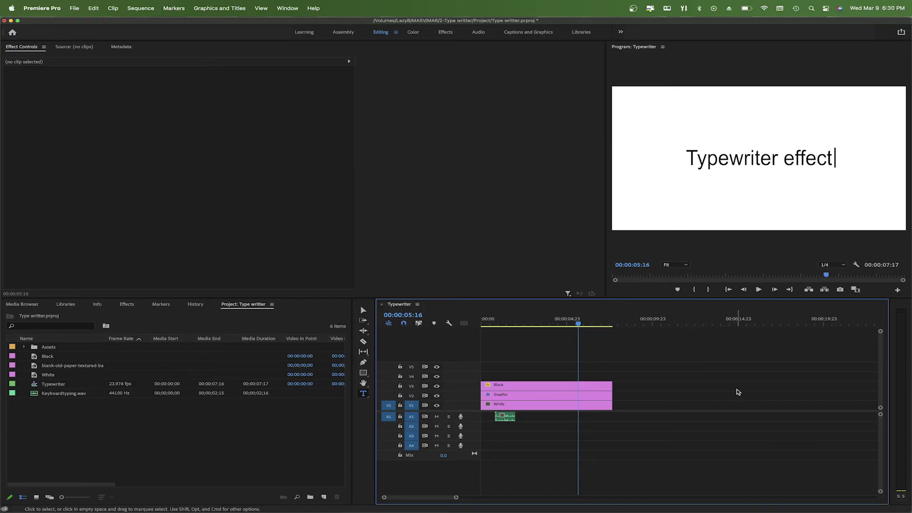
Delete the Black cursor clip and the White background clip from the timeline.
left_click(542, 386)
key("Delete")
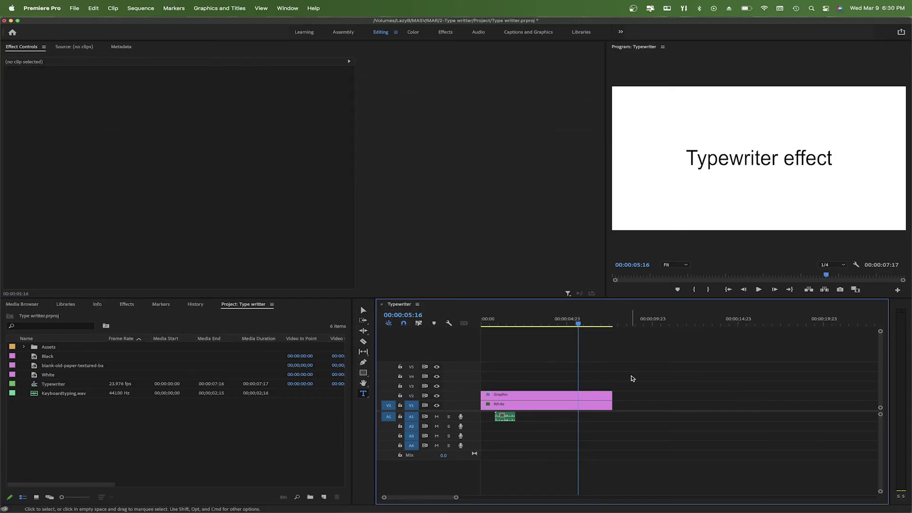
left_click(578, 406)
key("Delete")
Place the blank old paper texture image on track V1 and extend it to the end of the text clip.
double_click(49, 366)
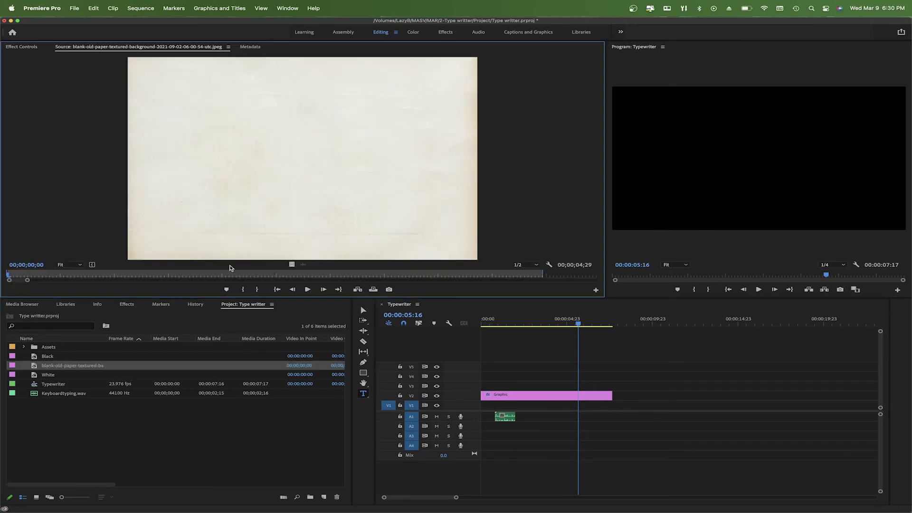
left_click_drag(33, 367, 488, 412)
left_click_drag(581, 404, 613, 404)
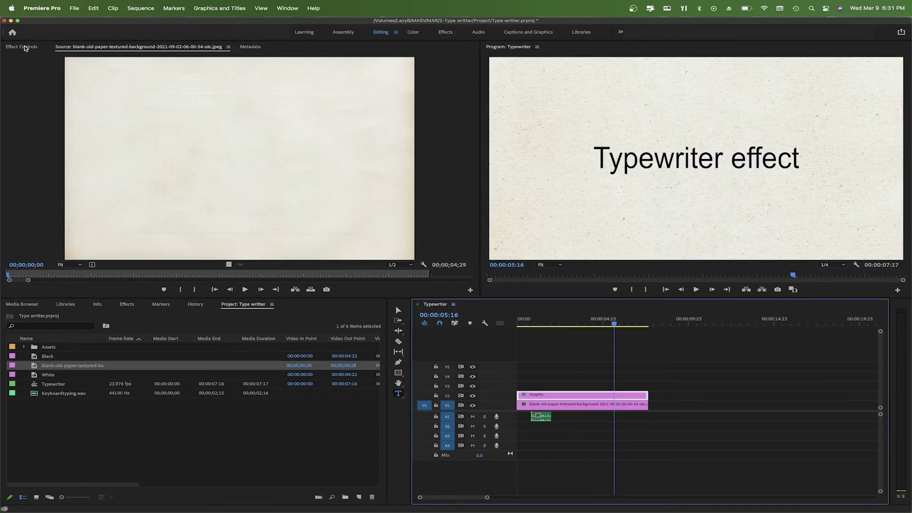
Change the "Typewriter effect" text at 00:00:05:16 to the American Typewriter font in Condensed Light.
left_click(22, 47)
double_click(770, 164)
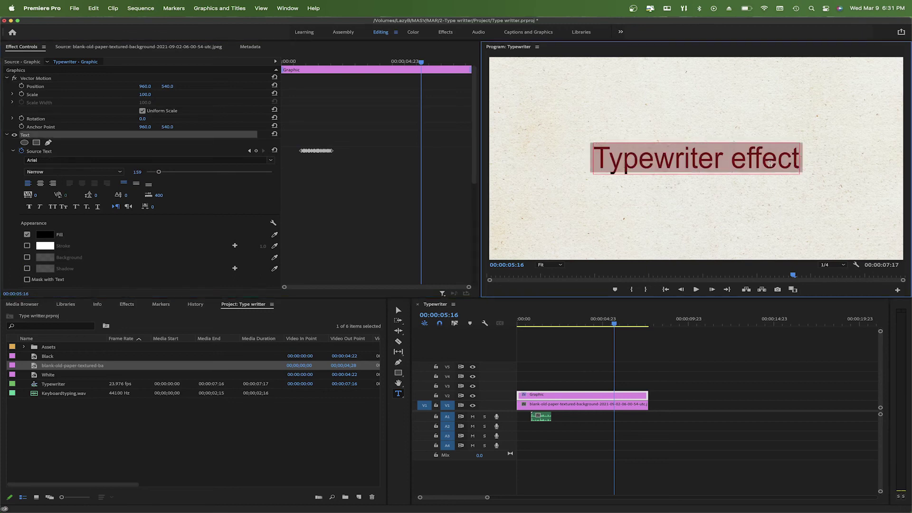
left_click(265, 160)
scroll(91, 180, "up", 2)
left_click(84, 217)
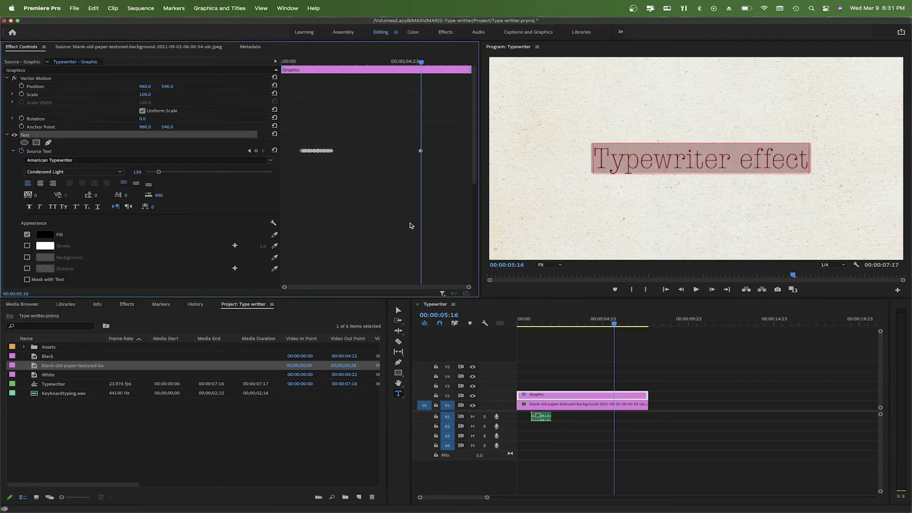
Delete the keyboard typing sound clip from track A1.
left_click(711, 359)
left_click(541, 417)
key("BackSpace")
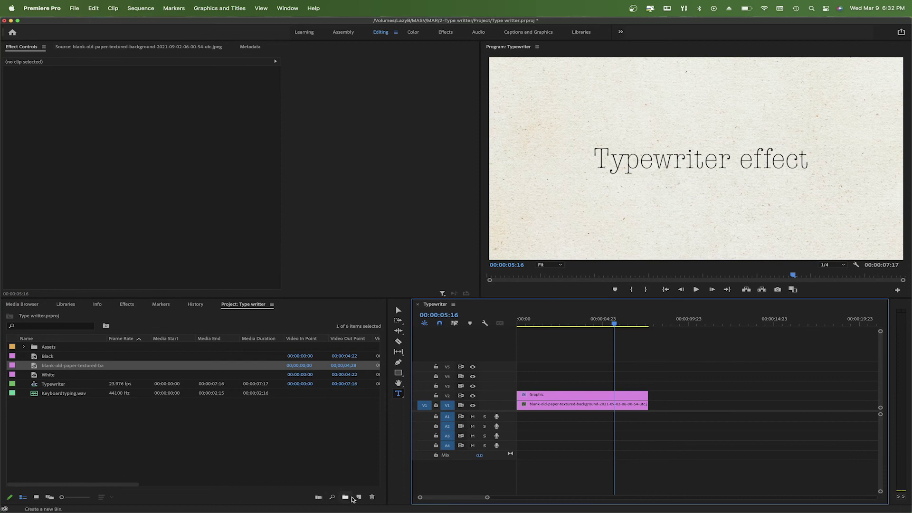
Import Typewriter.mp3 from the SFX folder in Assets on the LazyB drive and place it on track A1 under the typing animation.
right_click(323, 354)
left_click(358, 412)
left_click(308, 220)
left_click(414, 162)
left_click(506, 127)
left_click(589, 221)
scroll(597, 229, "down", 10)
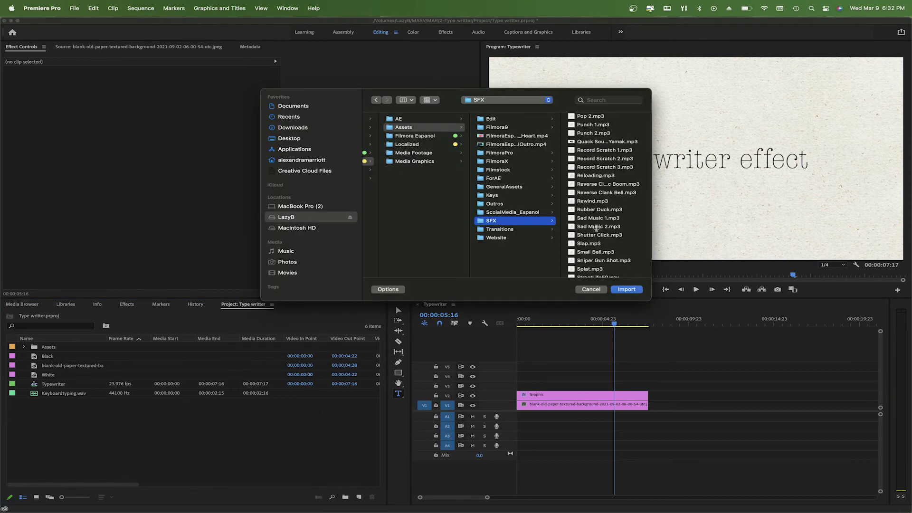
left_click(596, 185)
left_click(627, 289)
left_click_drag(37, 404, 528, 417)
Apply the American Typewriter font to the text clip's earlier Source Text keyframes and play the sequence from the start.
left_click(536, 324)
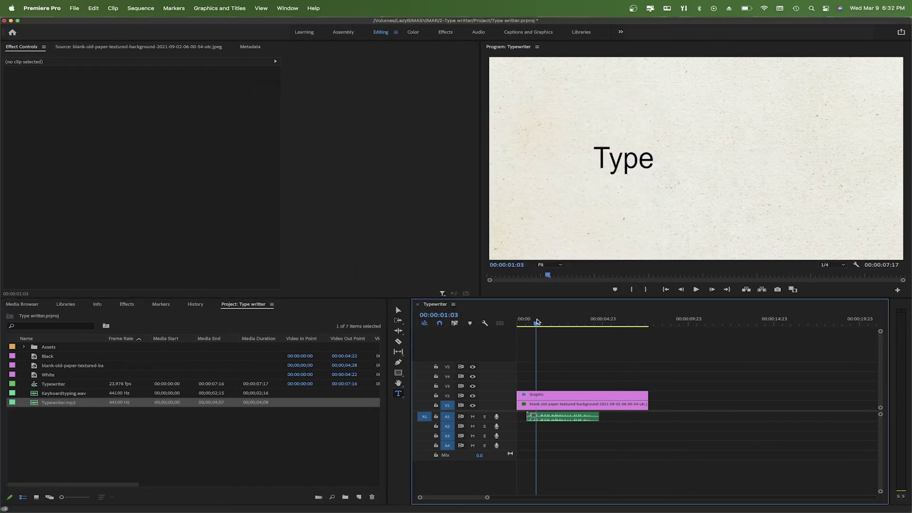
left_click(547, 395)
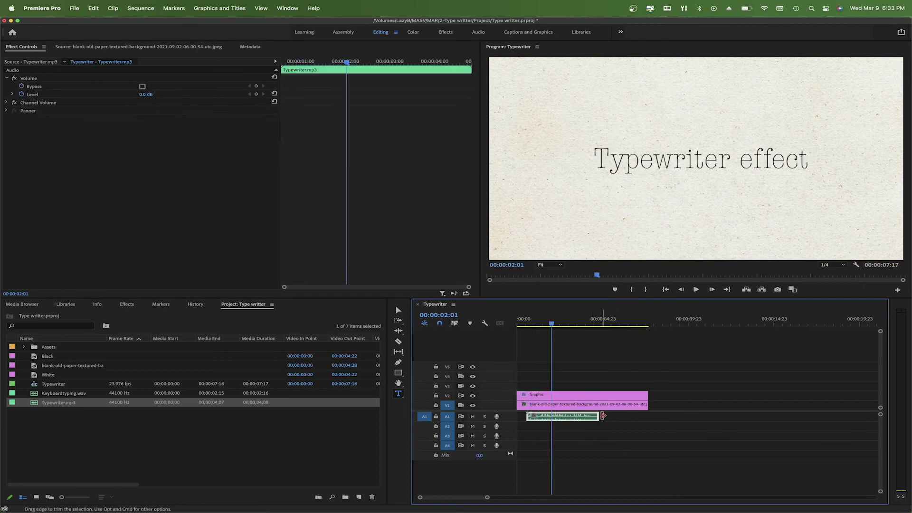
left_click(574, 337)
key("Home")
key("space")
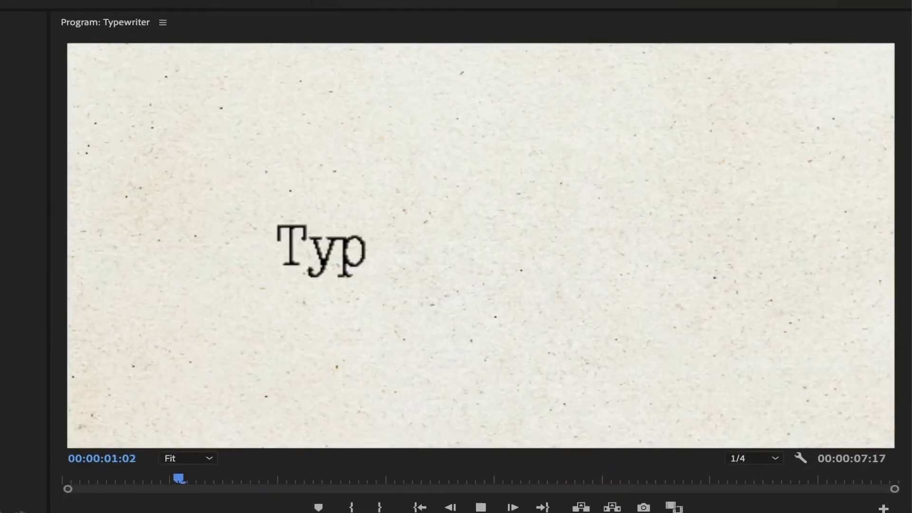